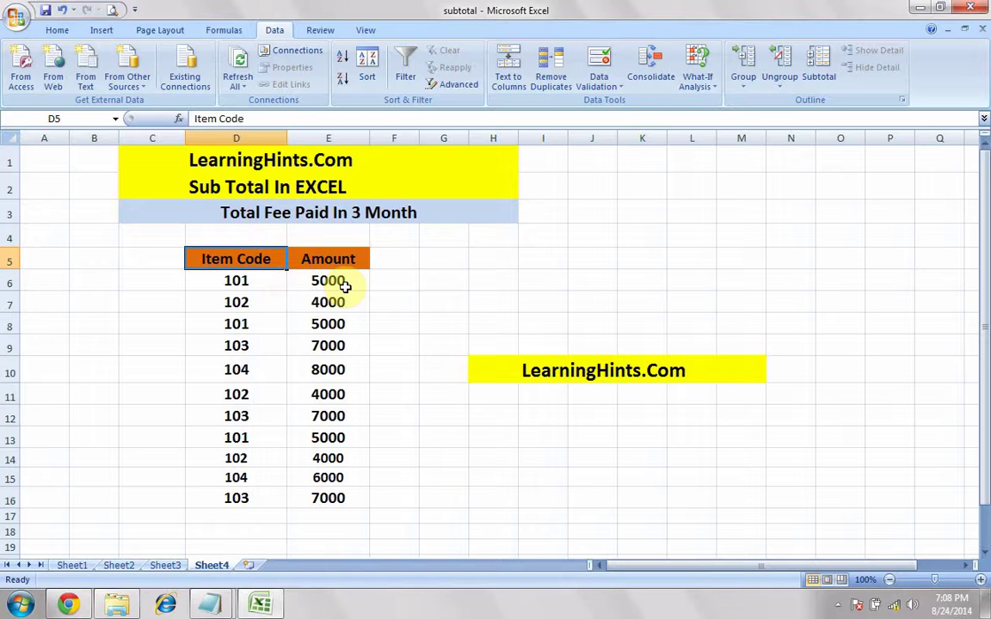
Examine the repeated item codes and their amounts in the unsorted fee table.
left_click(259, 282)
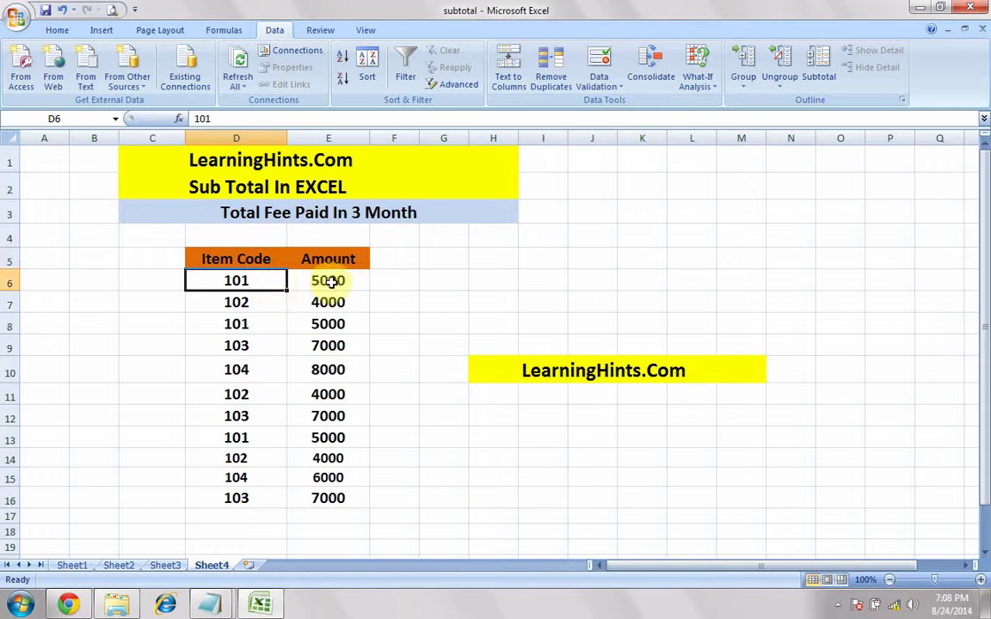
left_click(247, 325)
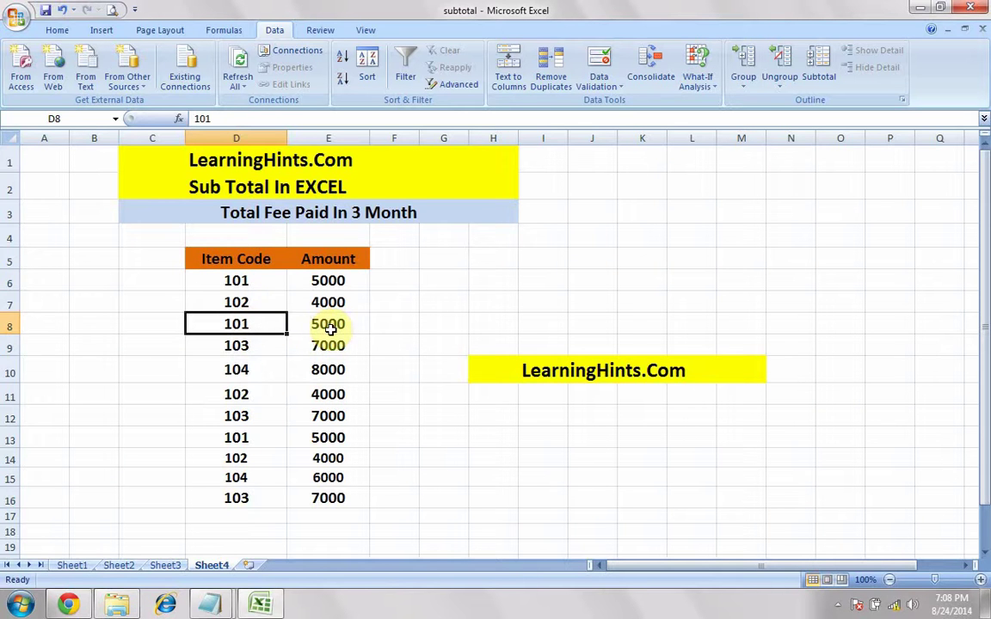
left_click(258, 299)
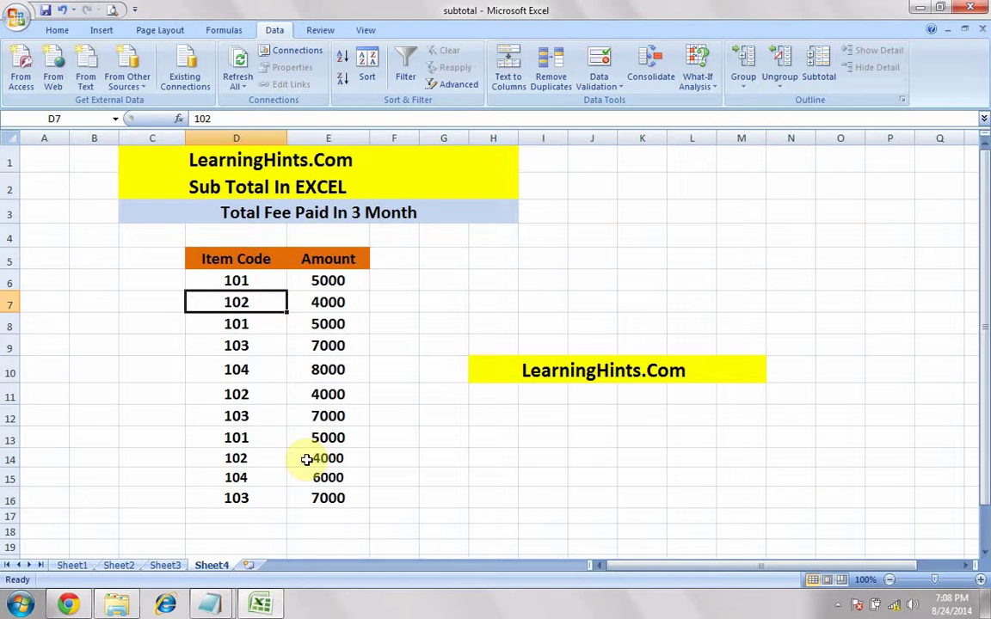
left_click(263, 279)
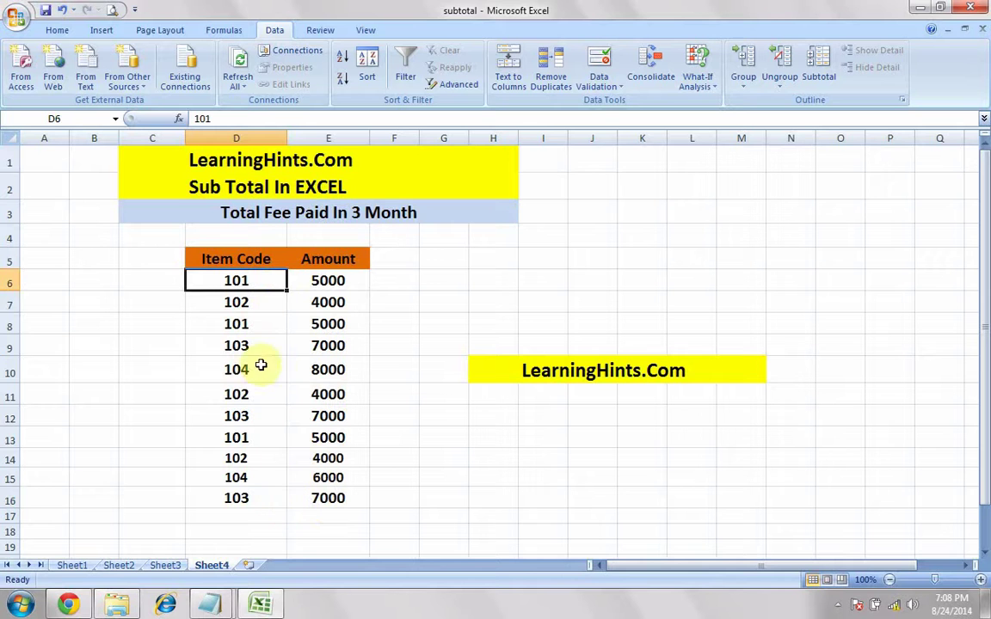
left_click(256, 304)
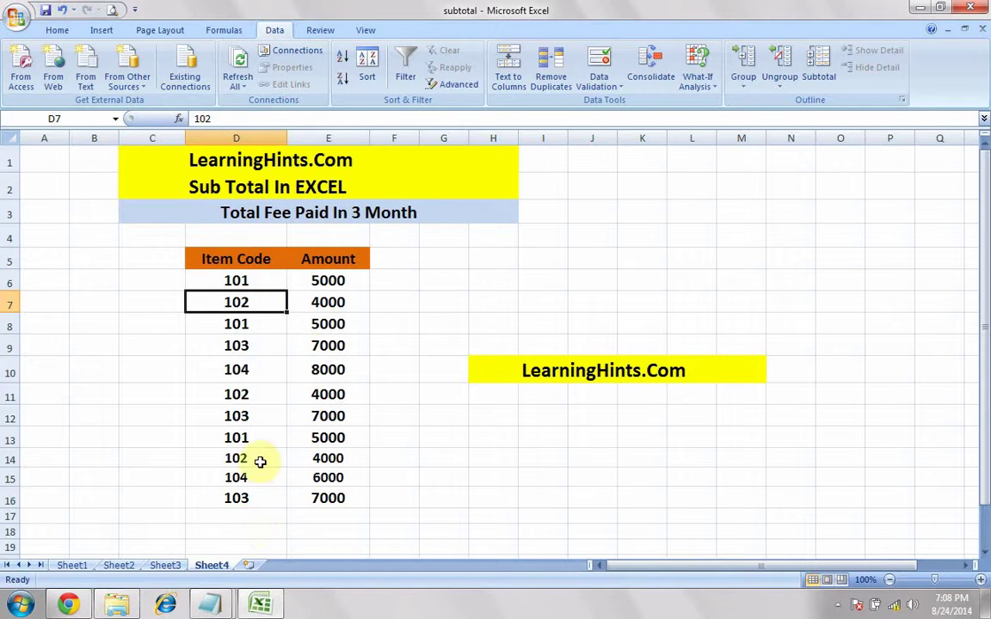
left_click_drag(337, 287, 339, 508)
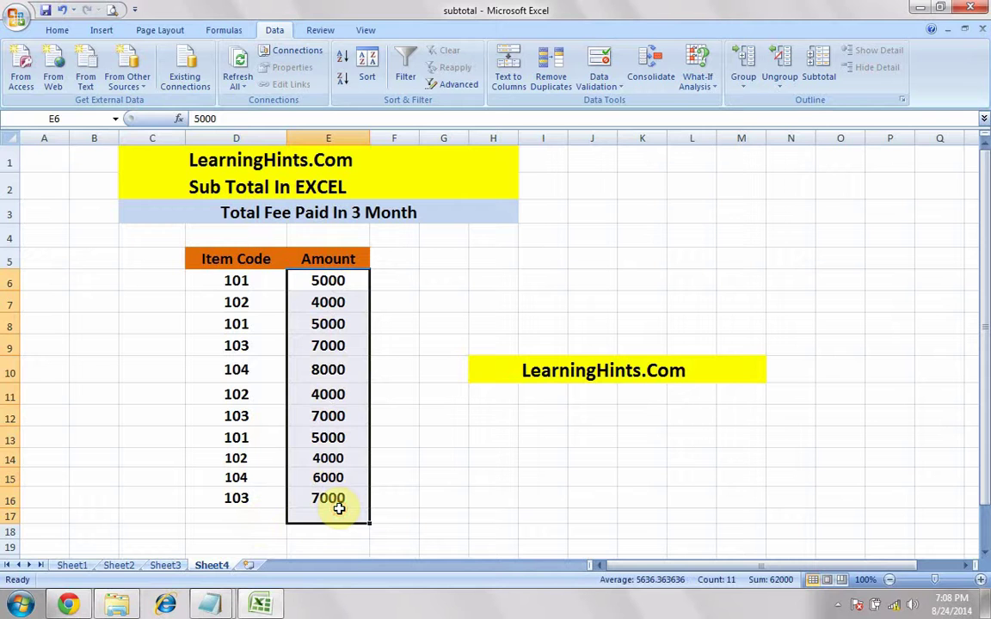
left_click(398, 505)
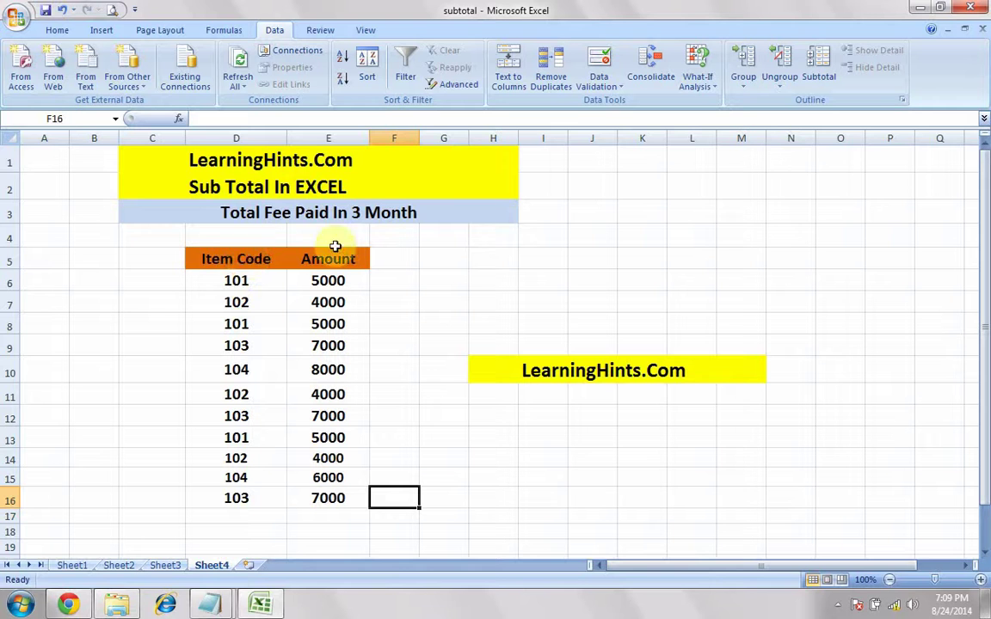
Sort the fee table by Item Code values in Smallest to Largest order.
left_click(237, 262)
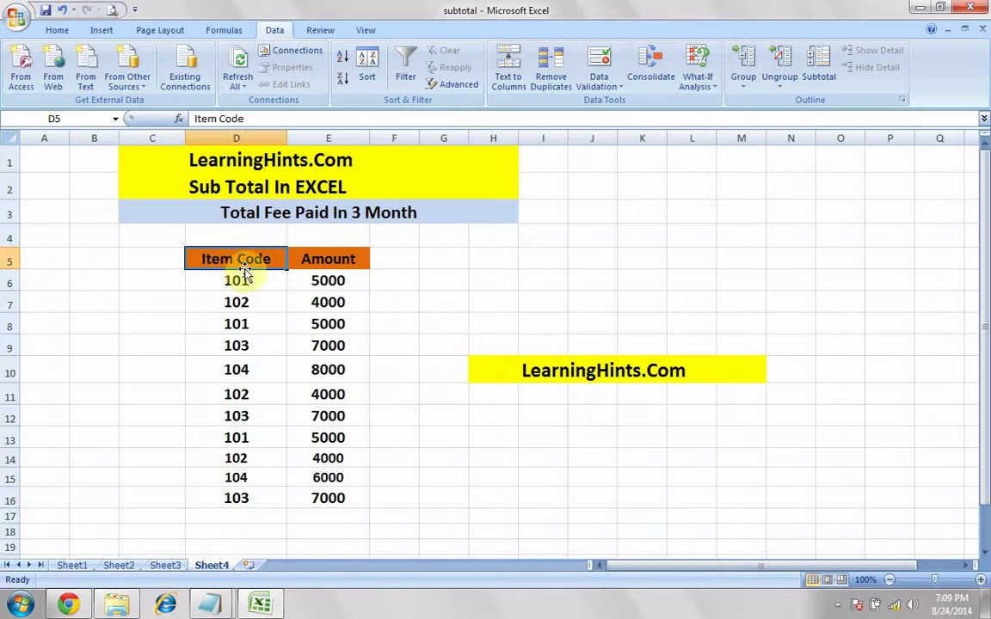
left_click(368, 73)
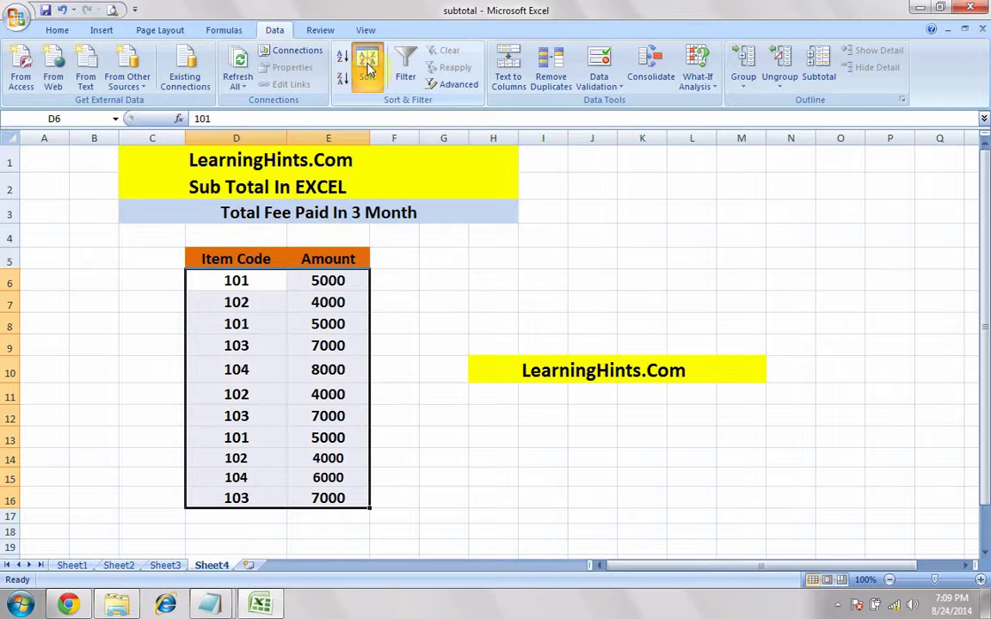
left_click(526, 244)
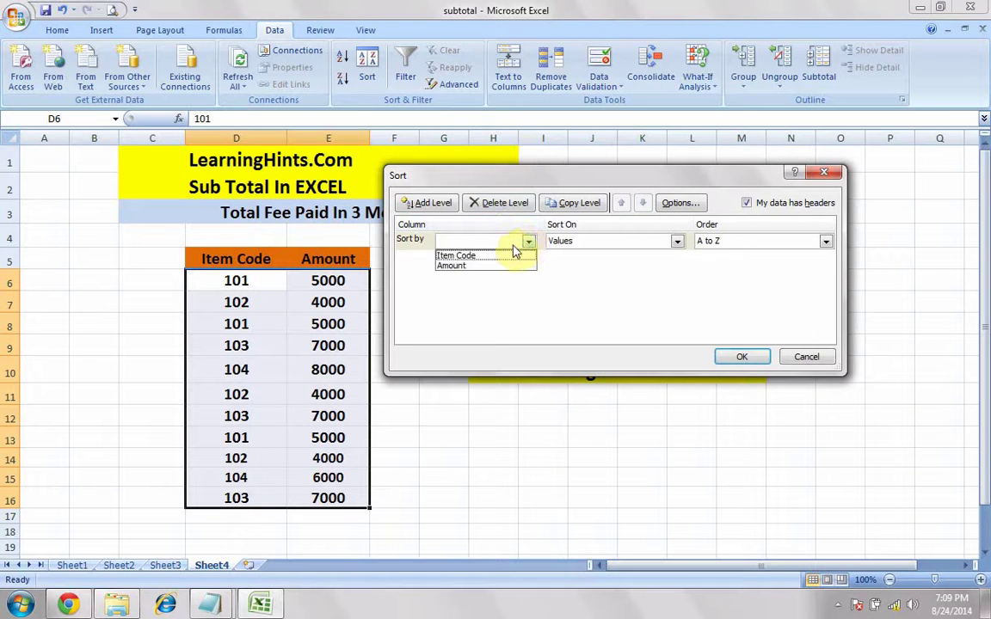
left_click(468, 257)
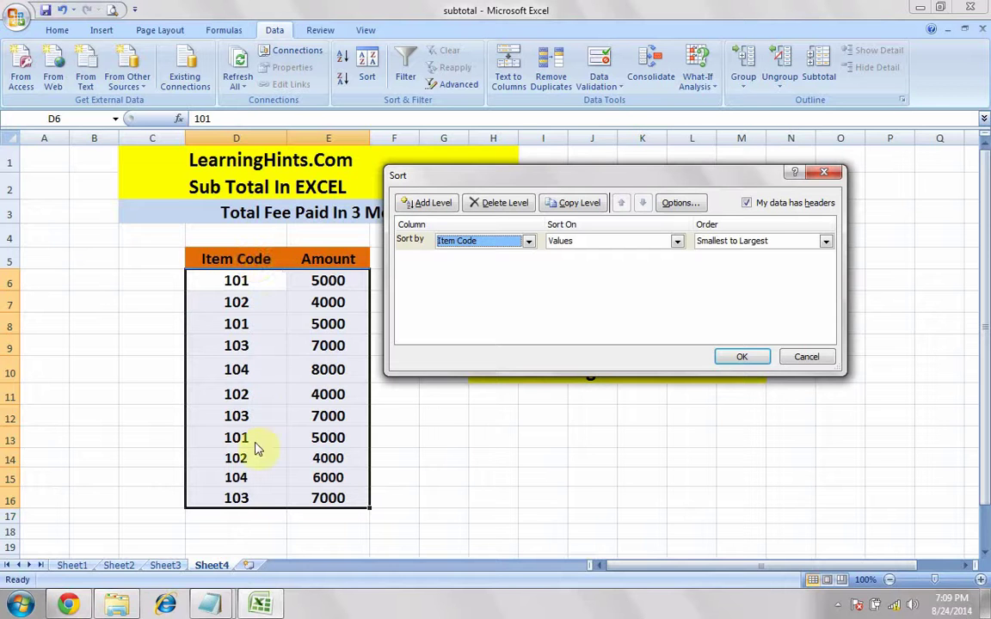
left_click(750, 241)
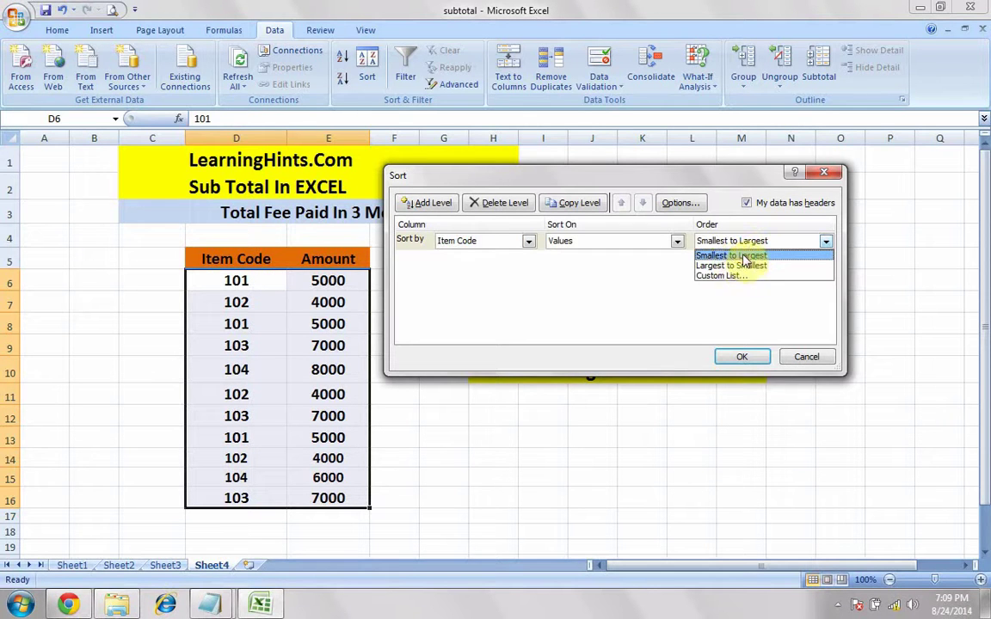
left_click(739, 255)
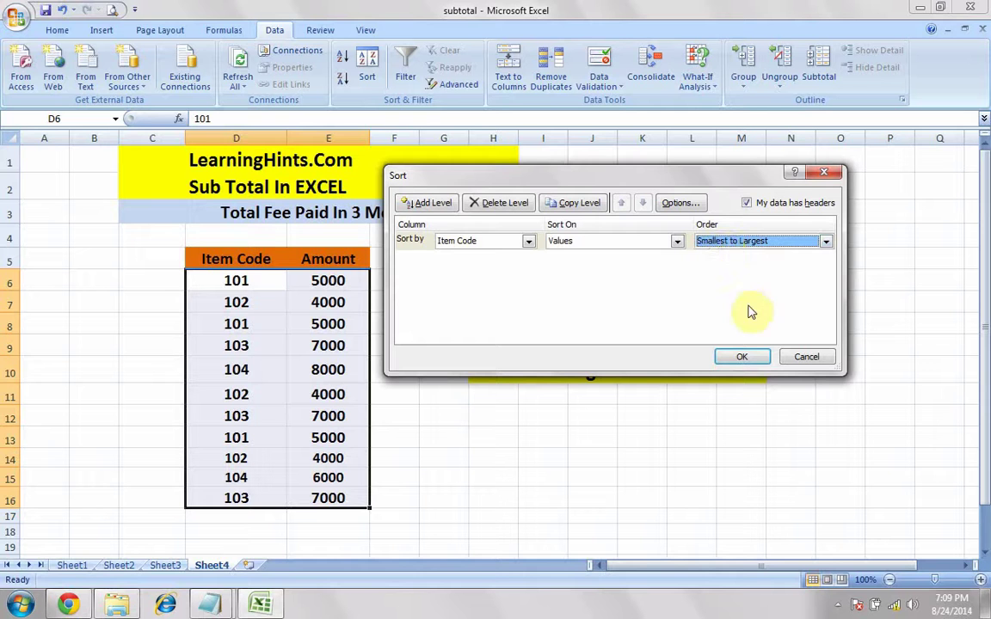
left_click(743, 359)
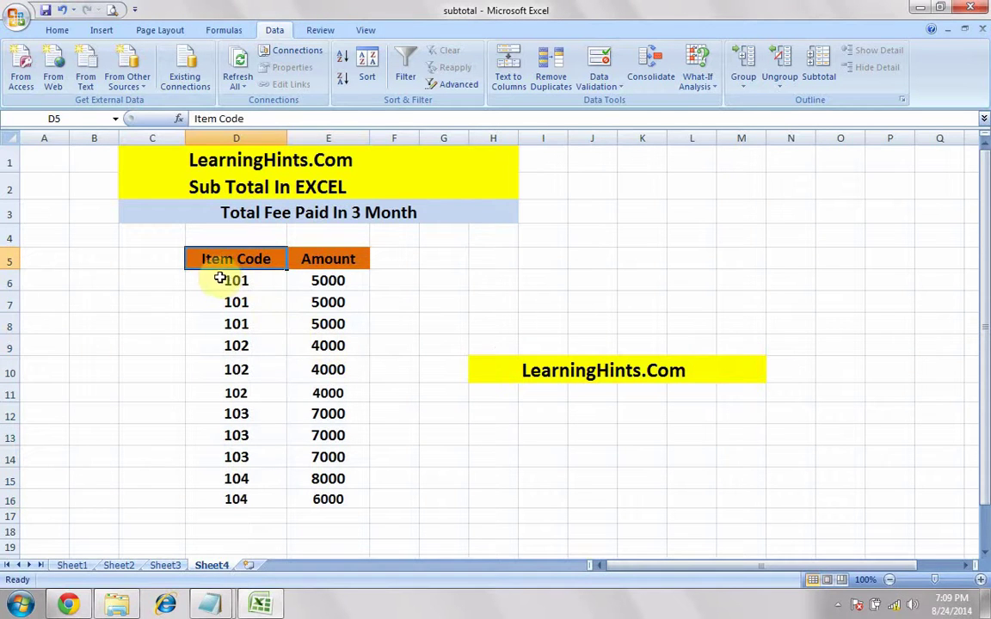
Check the sorted rows group by group for item codes 101 to 104.
left_click_drag(219, 279, 318, 391)
left_click(201, 347)
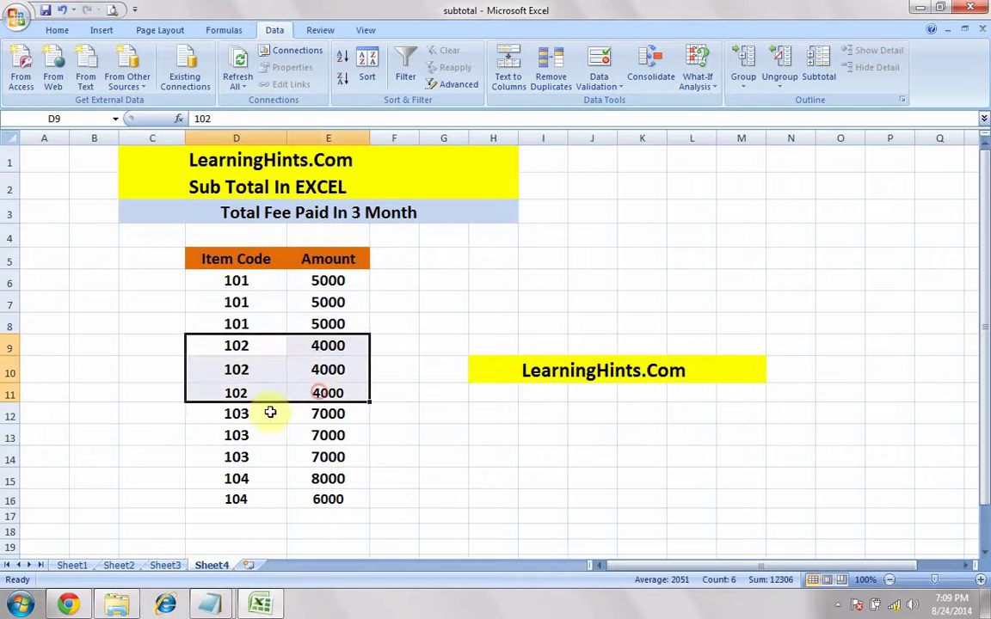
left_click_drag(193, 414, 305, 456)
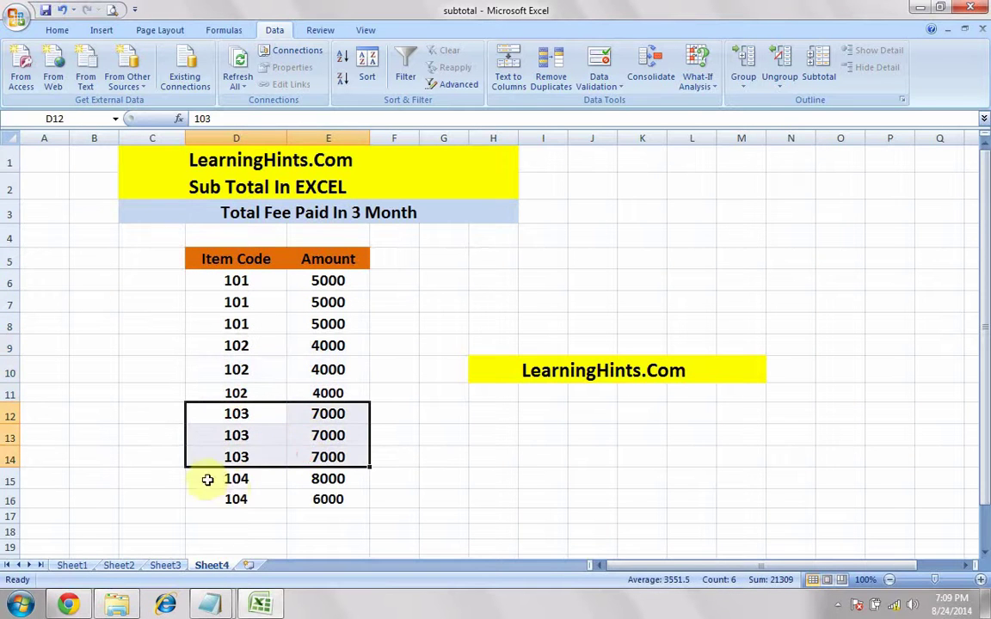
left_click_drag(203, 480, 378, 496)
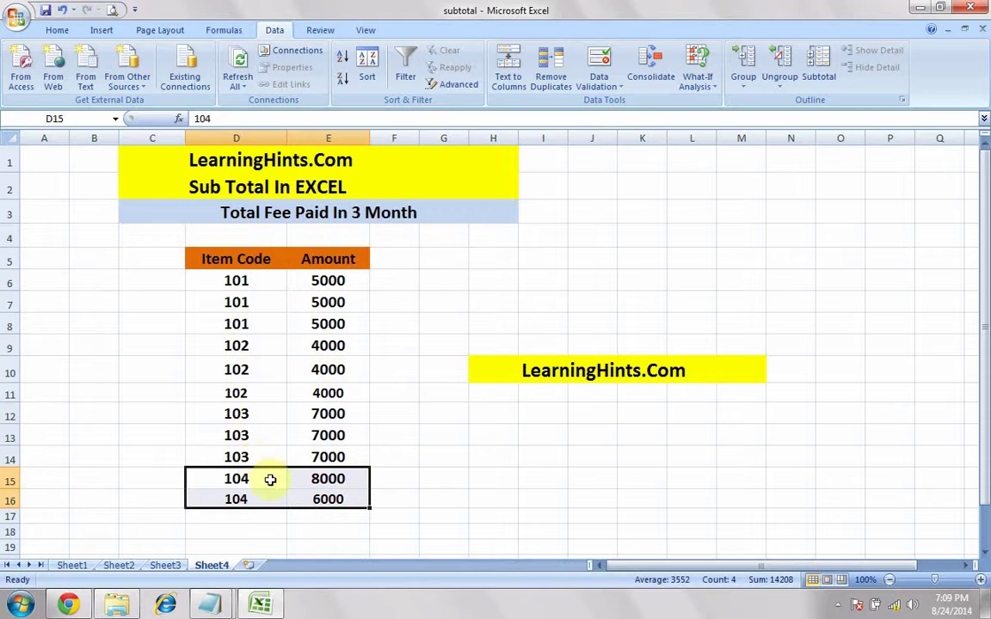
Add subtotals to the table at each change in Item Code, using the Sum function on Amount.
left_click(238, 259)
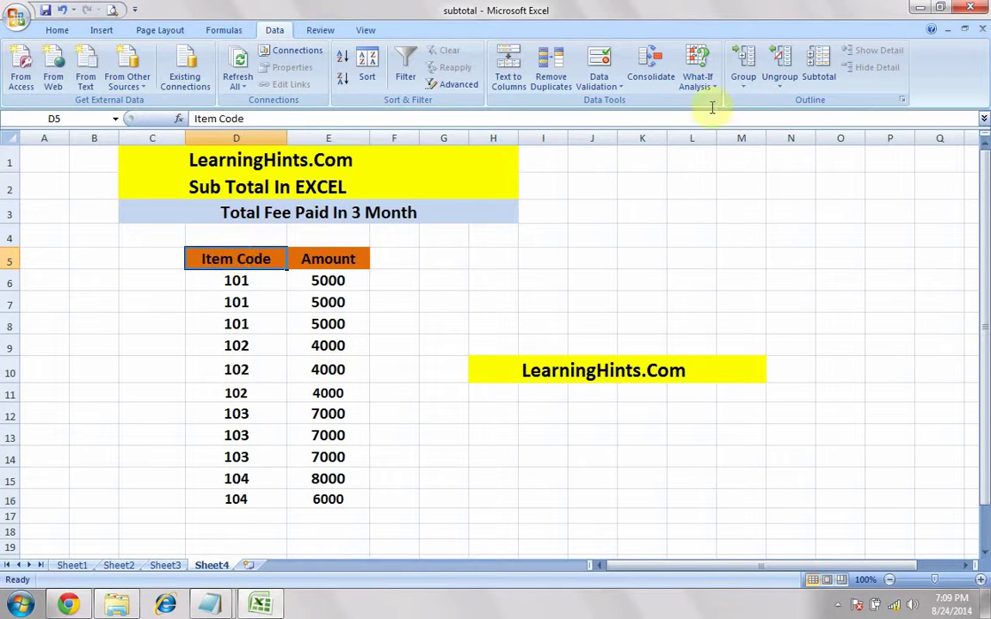
left_click(284, 31)
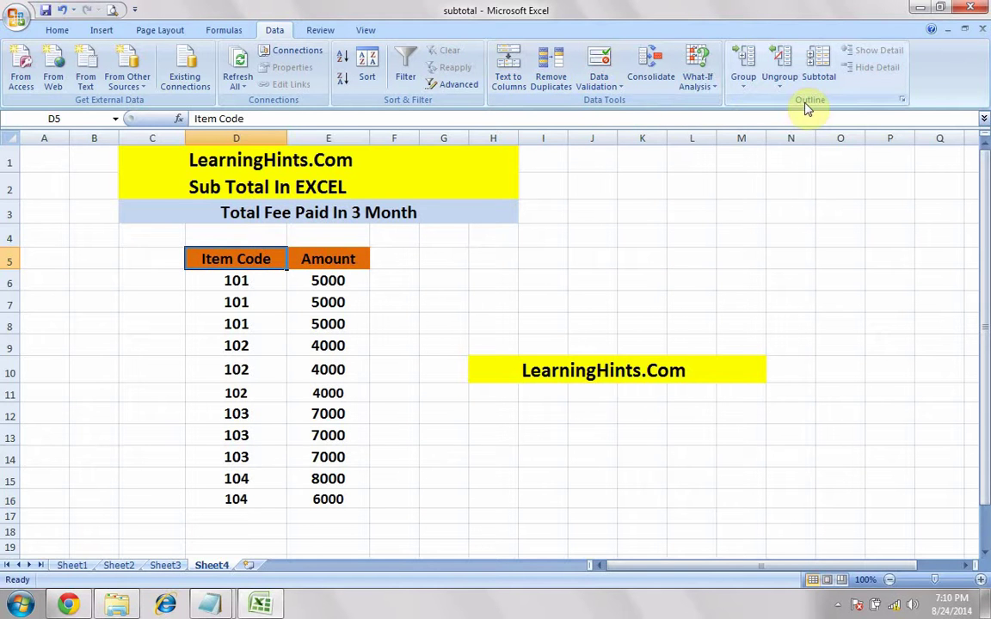
left_click(817, 73)
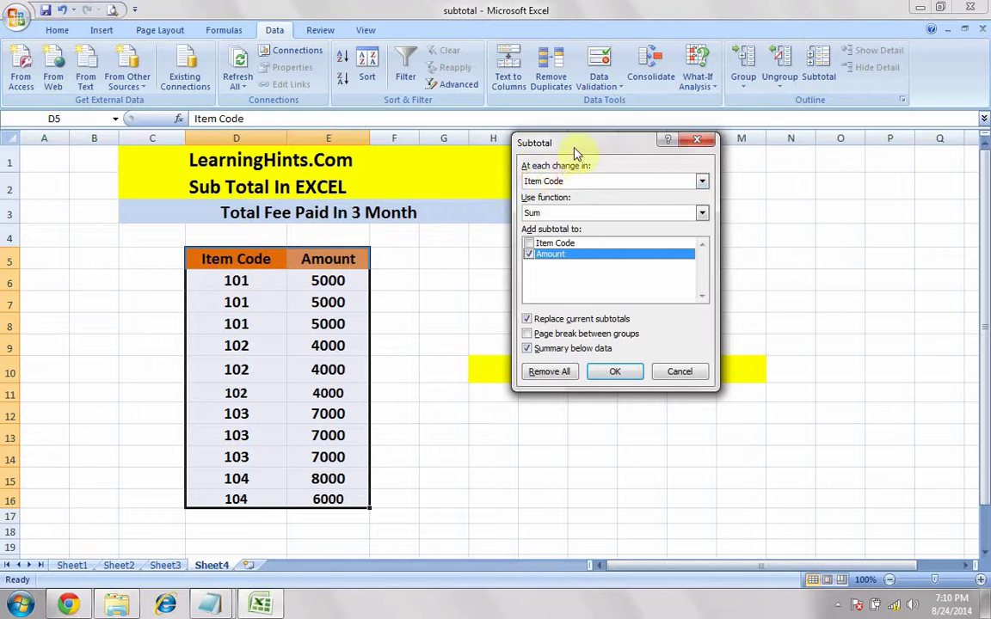
left_click_drag(574, 152, 525, 181)
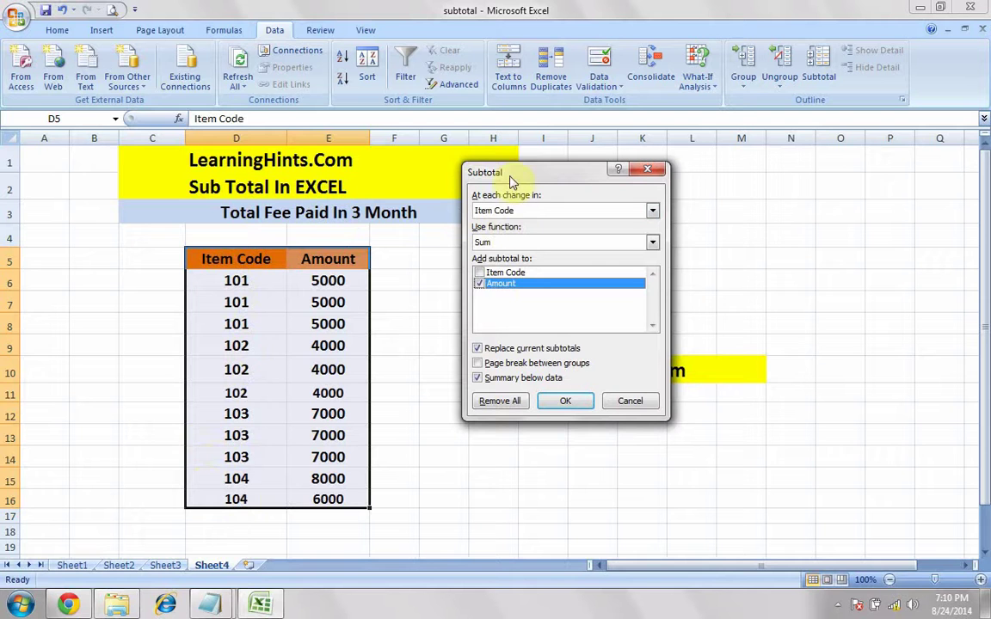
left_click_drag(513, 174, 509, 186)
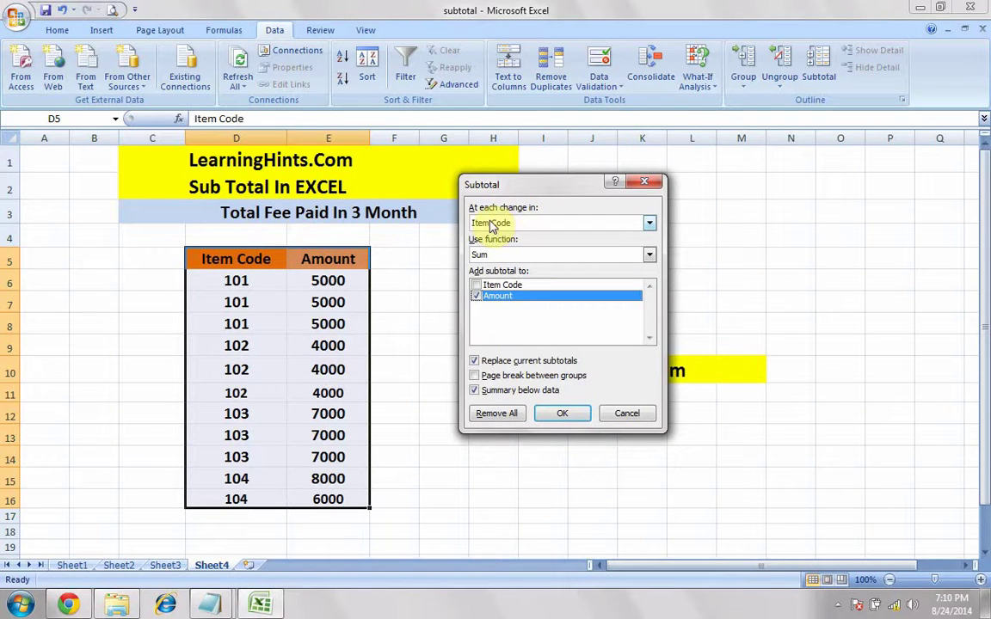
left_click(507, 226)
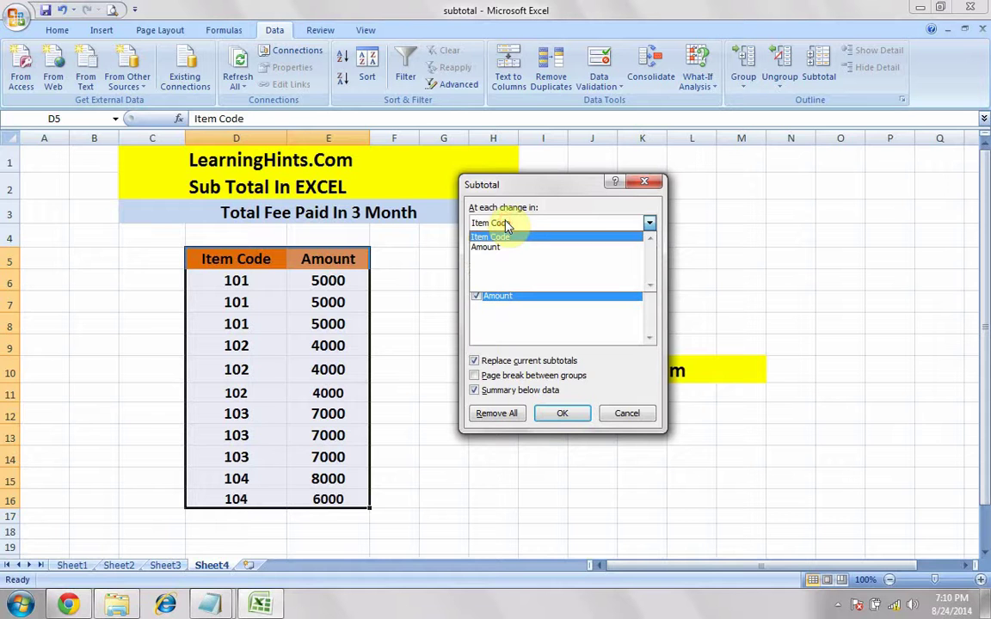
left_click(499, 236)
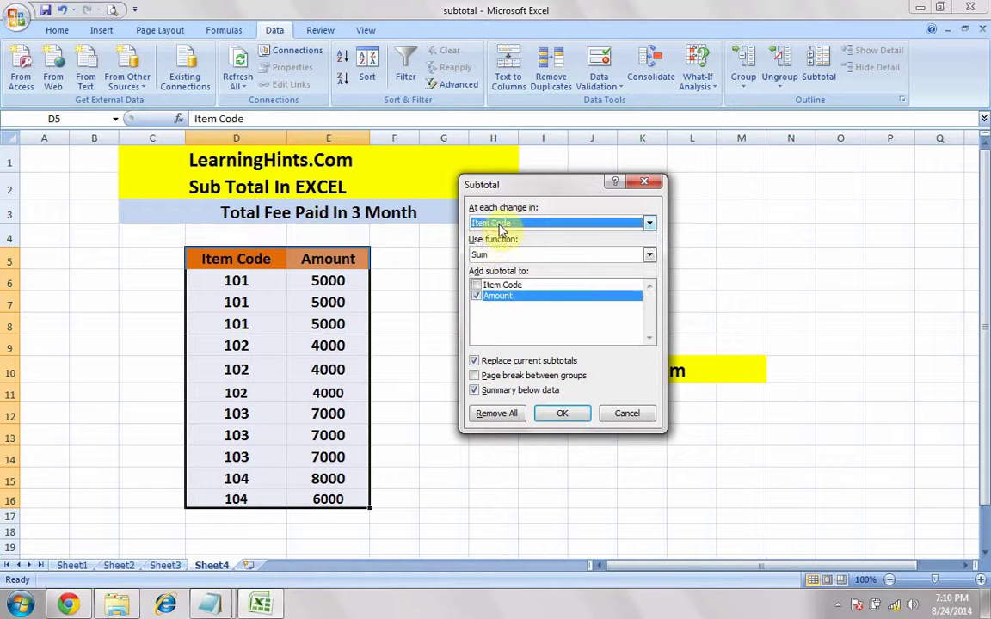
left_click_drag(508, 187, 504, 144)
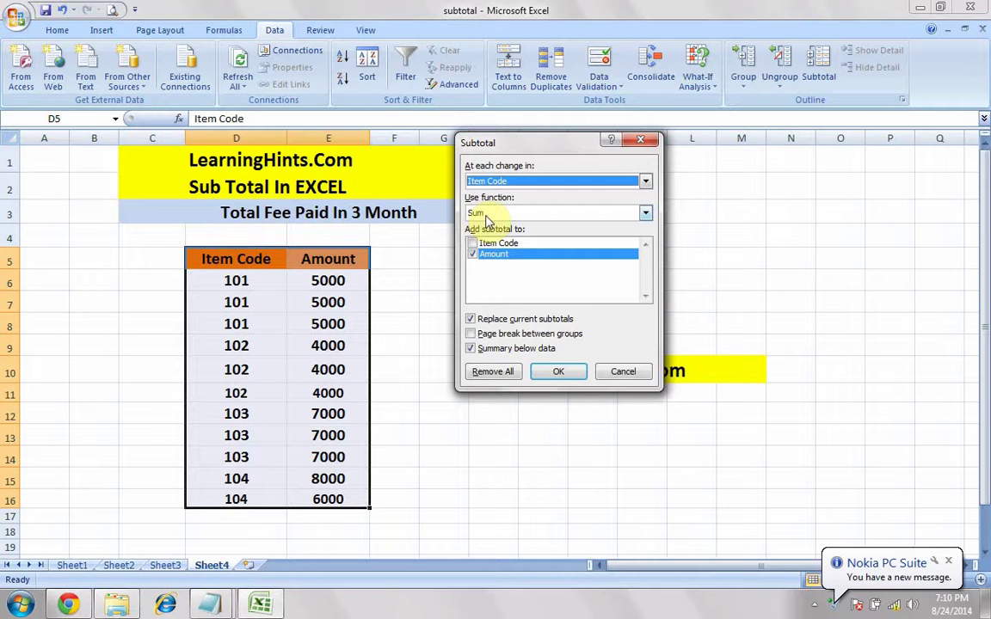
left_click(490, 214)
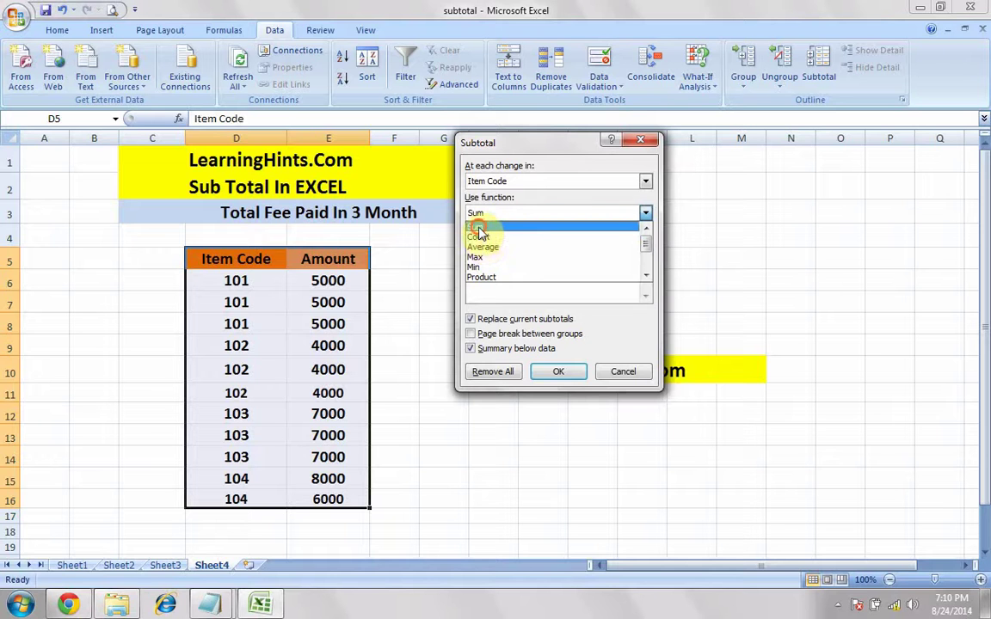
left_click(476, 227)
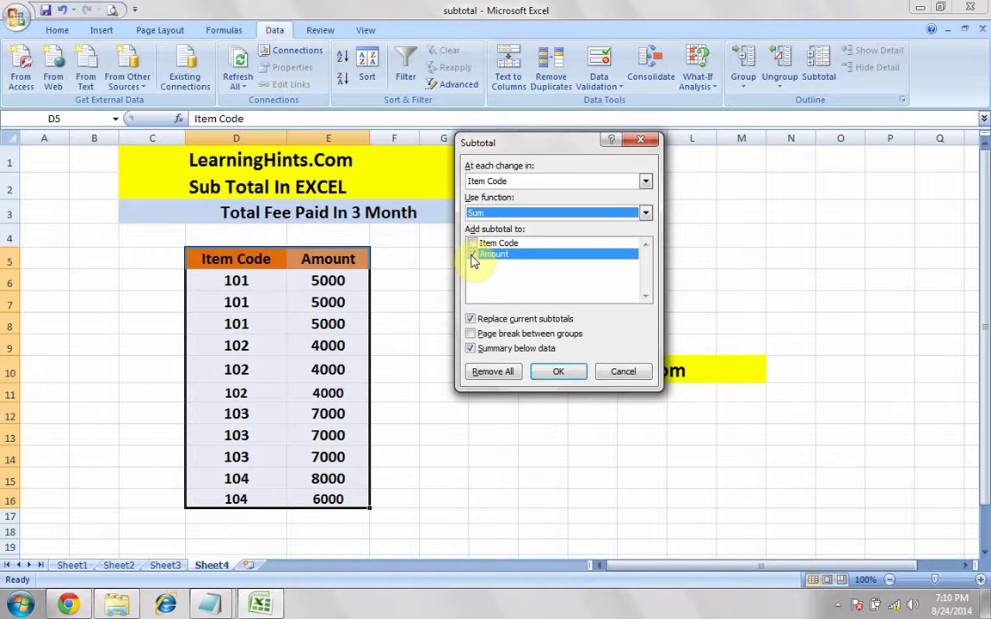
left_click(559, 373)
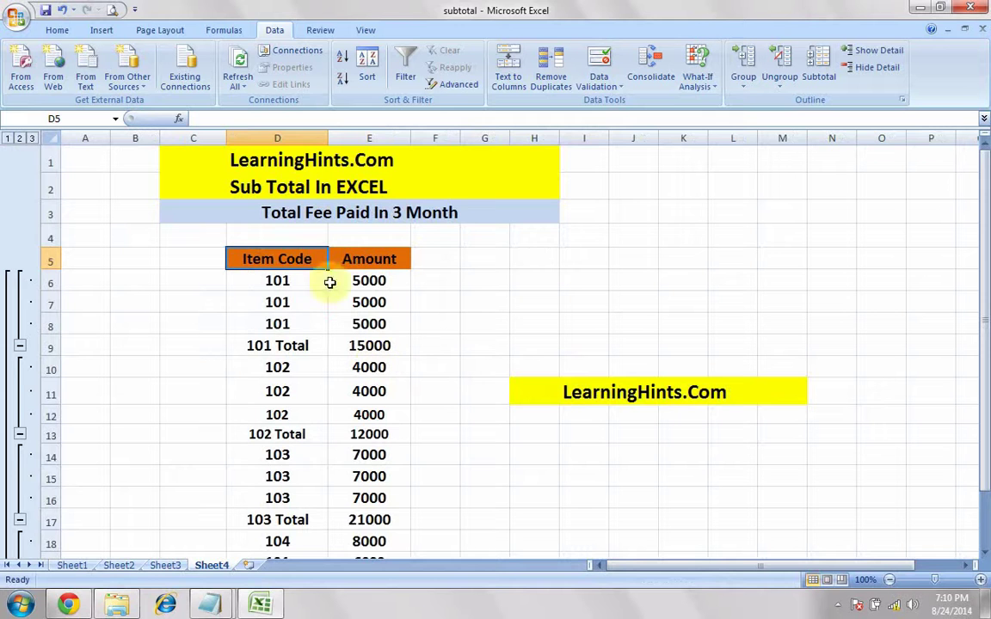
Widen column D, which holds the item codes and subtotal labels.
left_click_drag(331, 137, 387, 138)
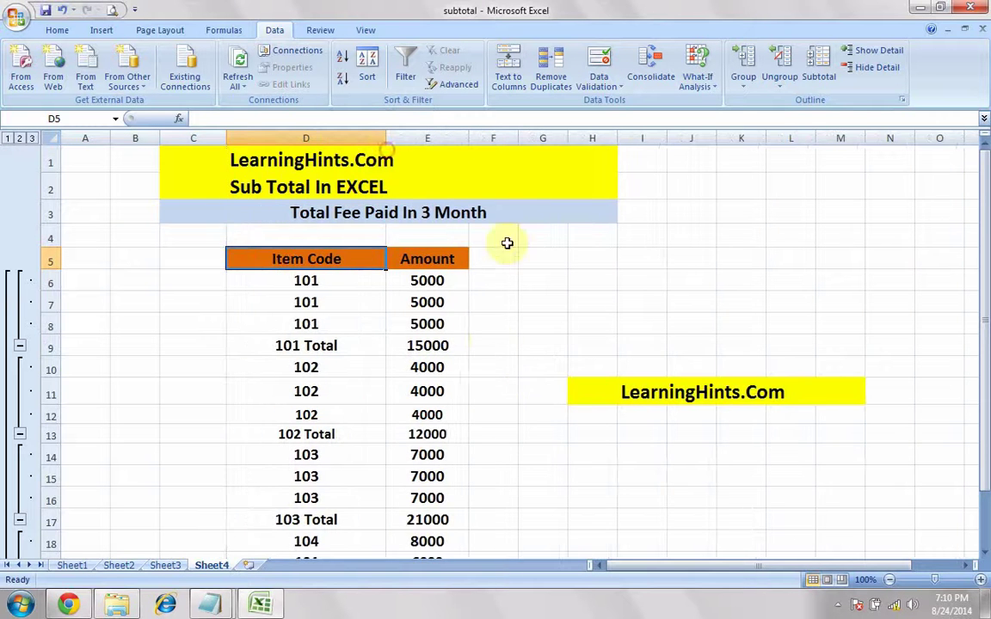
scroll(492, 340, "down", 2)
scroll(490, 342, "up", 1)
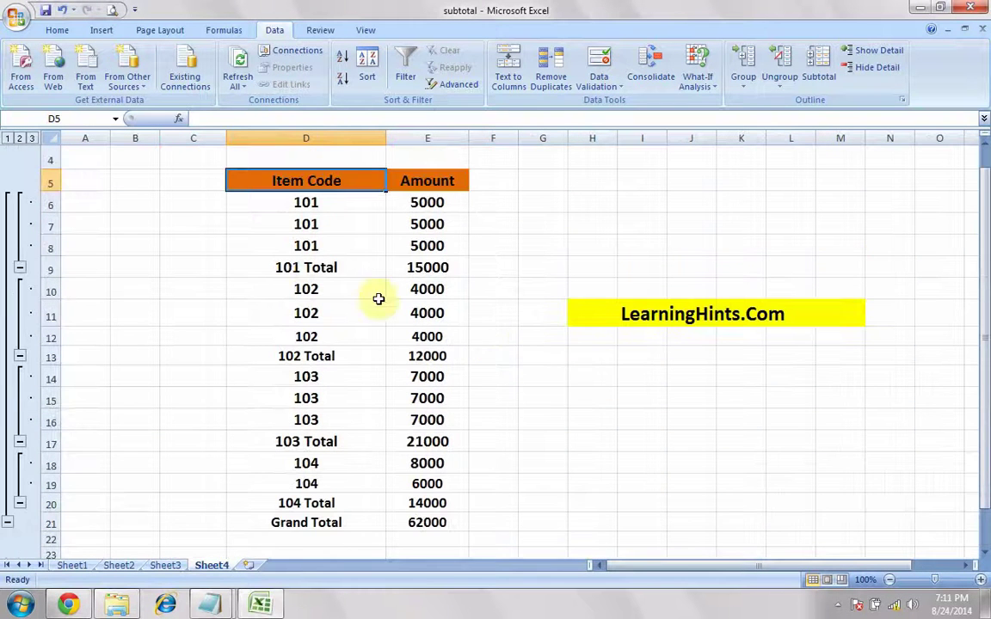
Fill the 101 Total cells D9:E9 with the standard light green colour.
left_click_drag(281, 266, 451, 268)
left_click(57, 30)
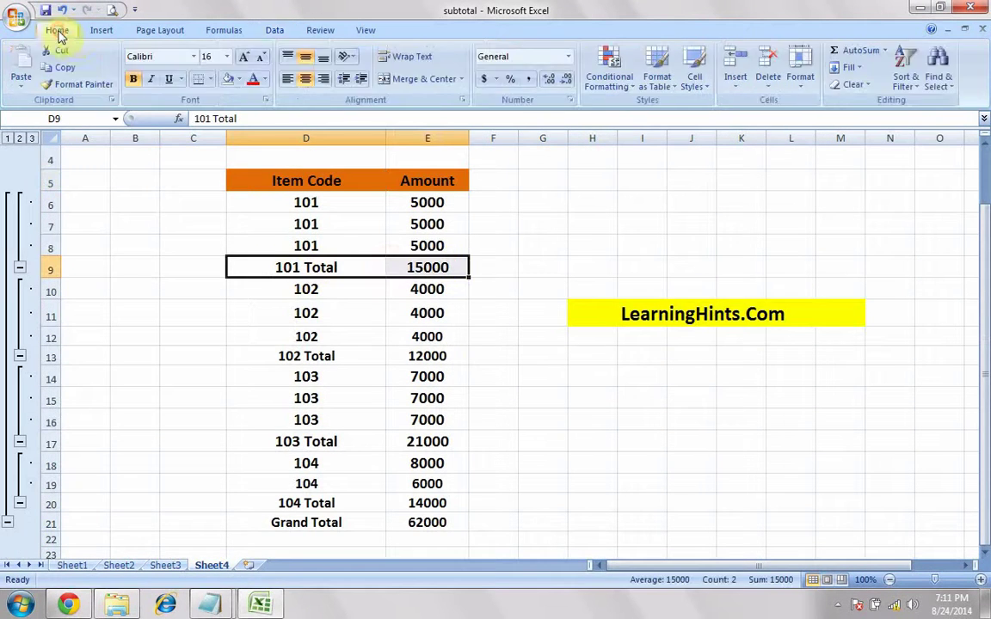
left_click(239, 80)
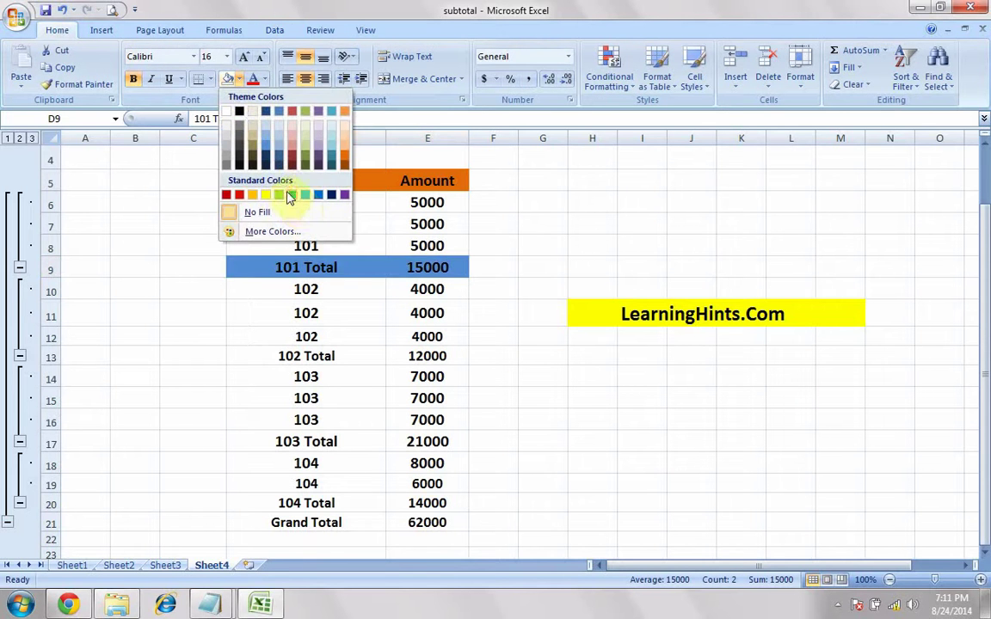
left_click(275, 194)
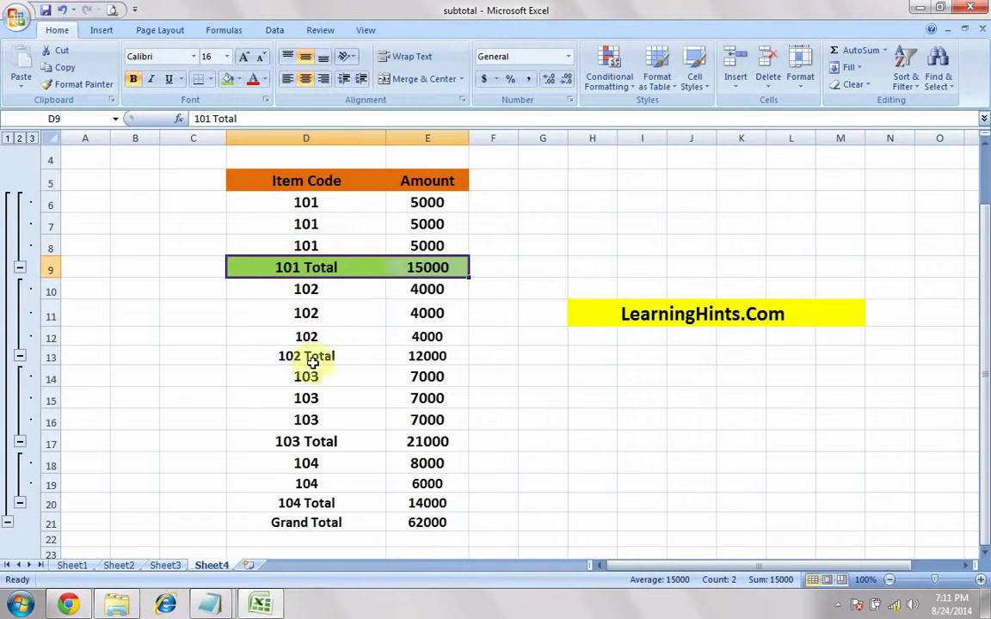
Fill the 102 Total cells D13:E13 with a light blue theme colour.
left_click_drag(309, 356, 383, 356)
left_click(241, 80)
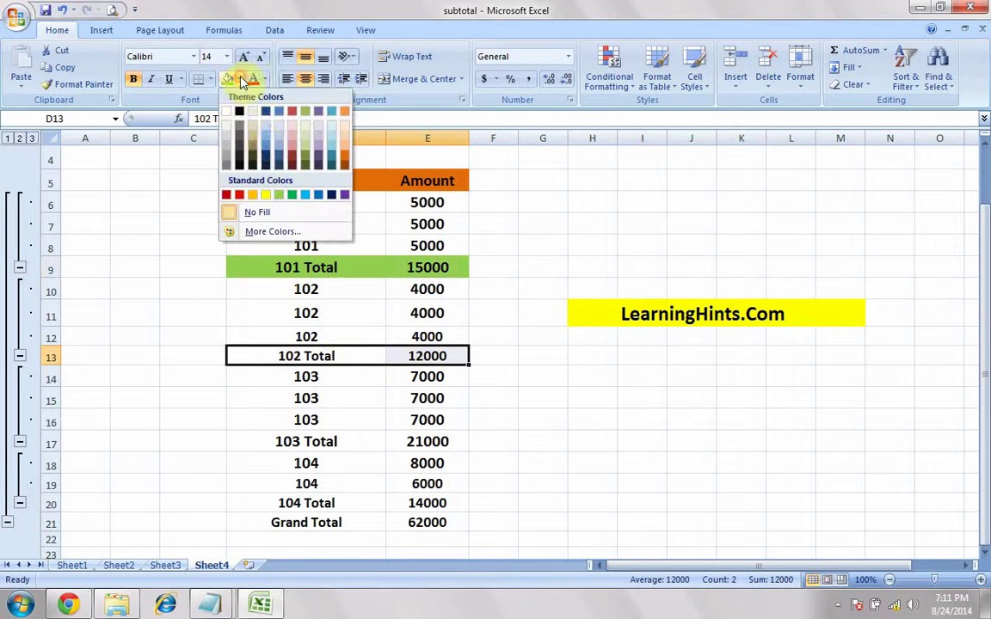
left_click(263, 139)
Fill the 103 Total cells D17:E17 with the lightest red theme colour.
left_click_drag(284, 441, 393, 439)
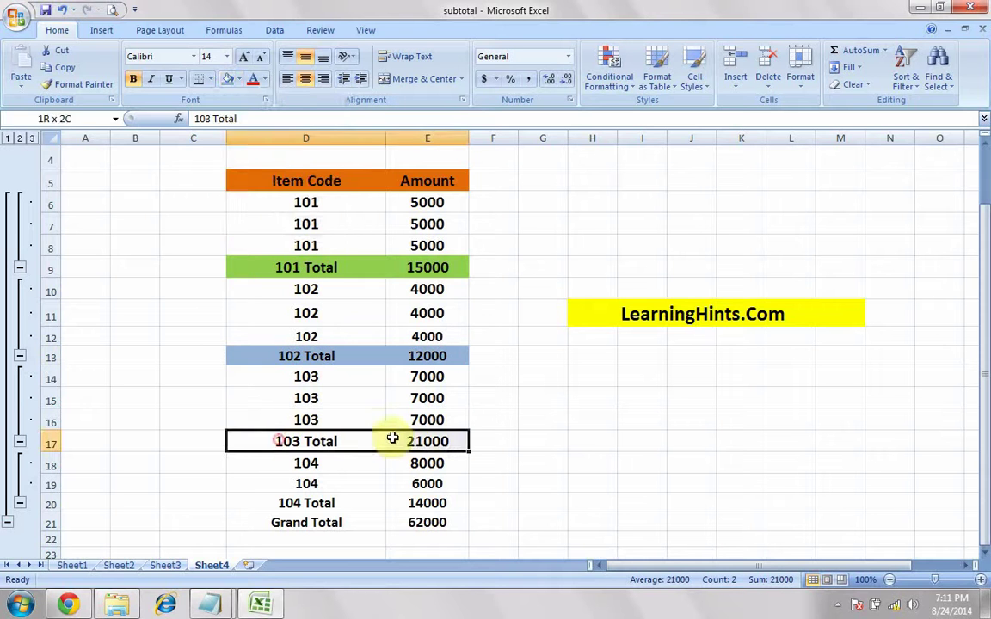
left_click(240, 79)
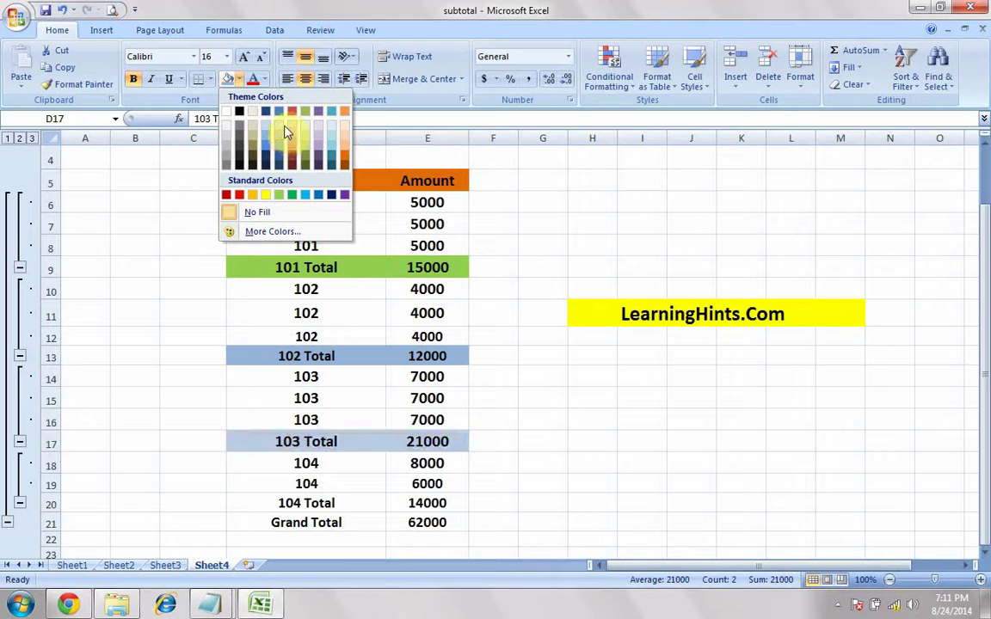
left_click(284, 128)
Fill the 104 Total cells D20:E20 with the lightest purple theme colour.
left_click_drag(256, 503, 420, 502)
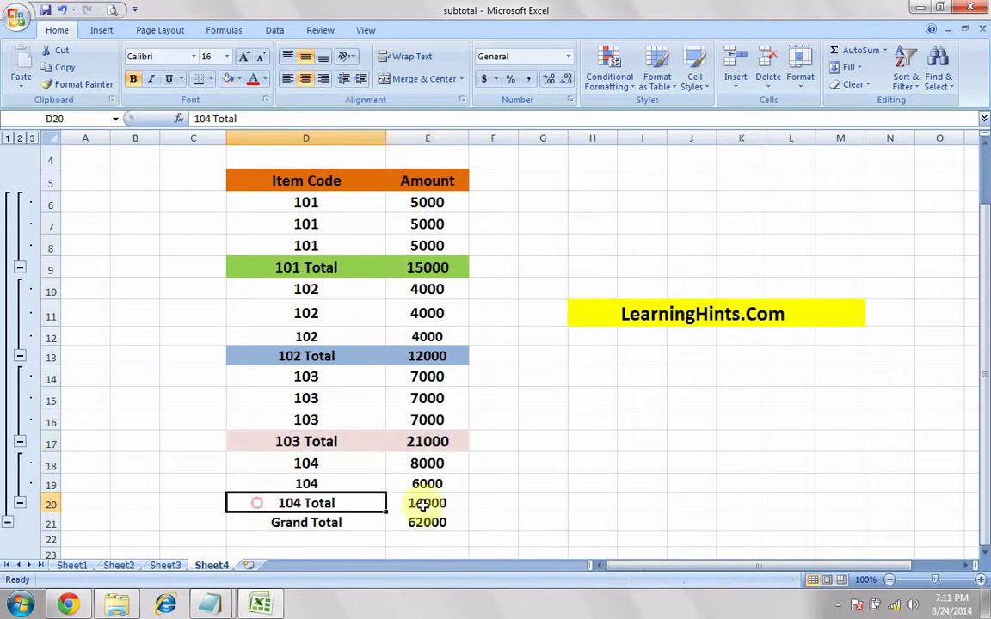
left_click(244, 79)
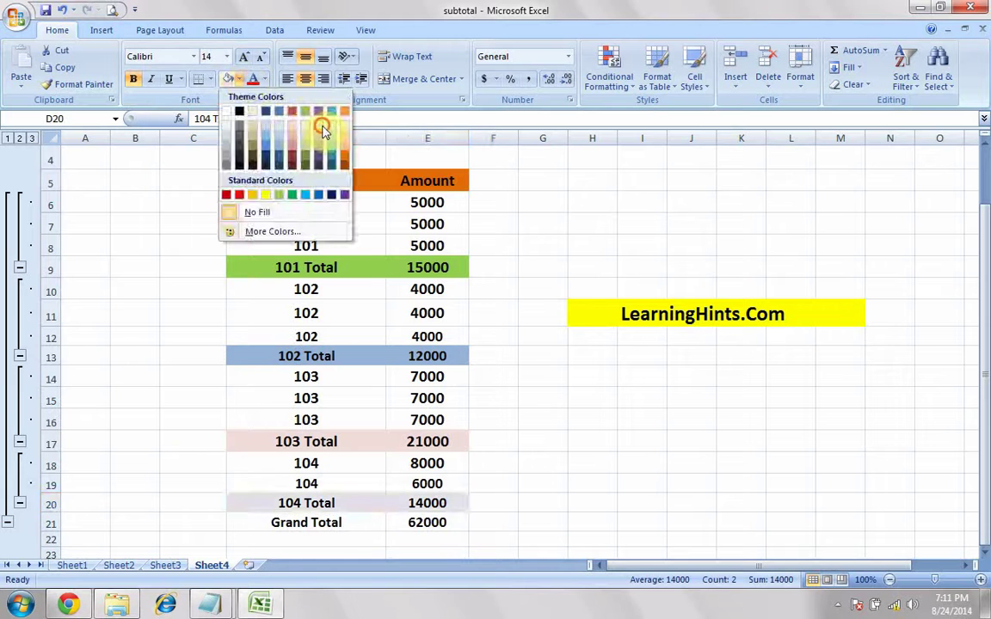
left_click(321, 126)
Fill the Grand Total cells D21:E21 with the standard green colour and deselect them.
left_click_drag(268, 533, 422, 525)
left_click(243, 80)
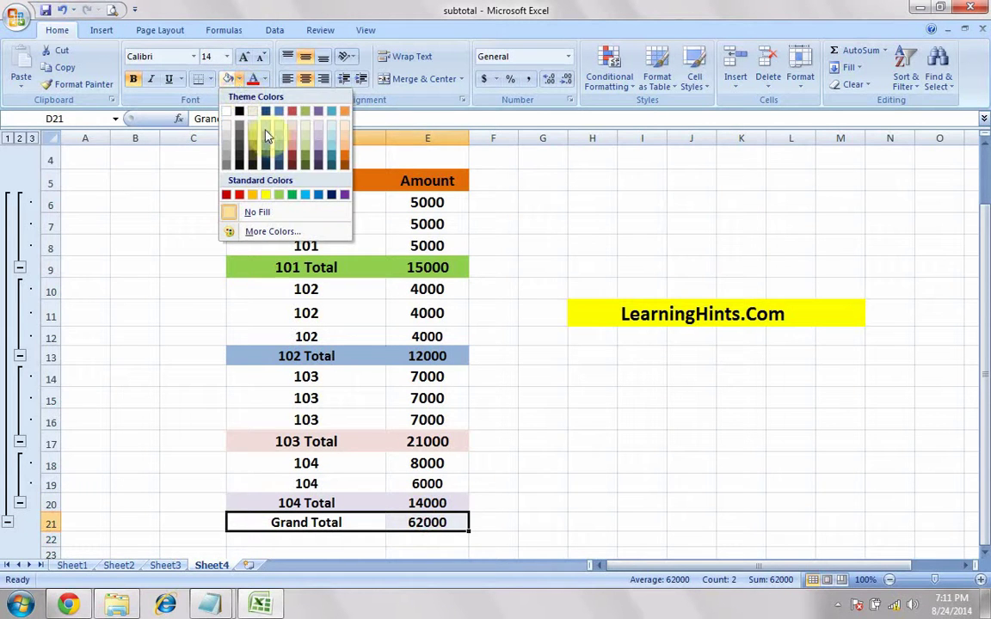
left_click(289, 192)
left_click(571, 419)
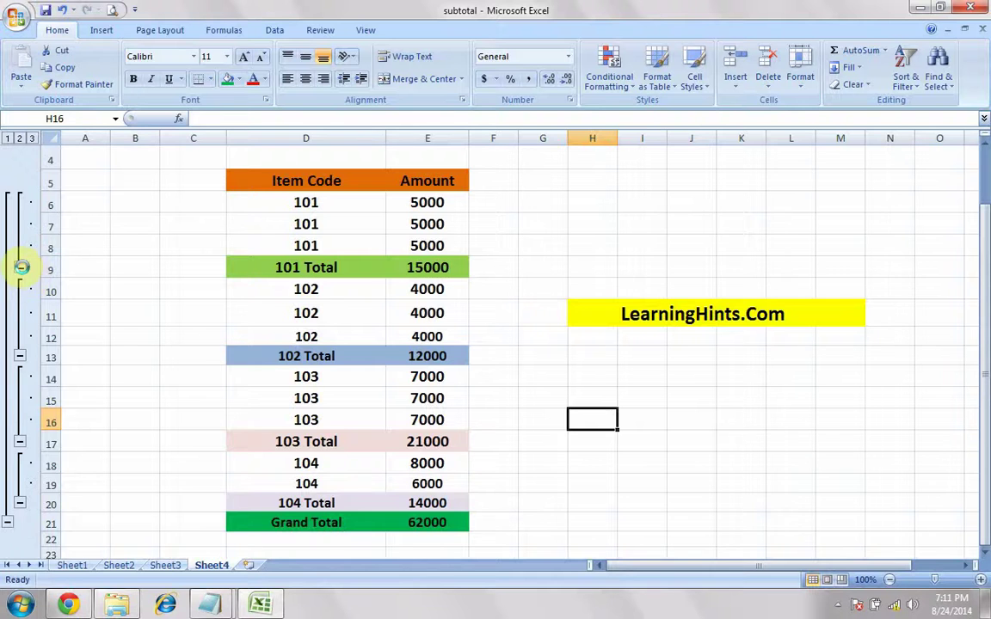
Collapse the detail rows of item codes 101, 102, 103 and 104, leaving only the total rows displayed.
left_click(21, 267)
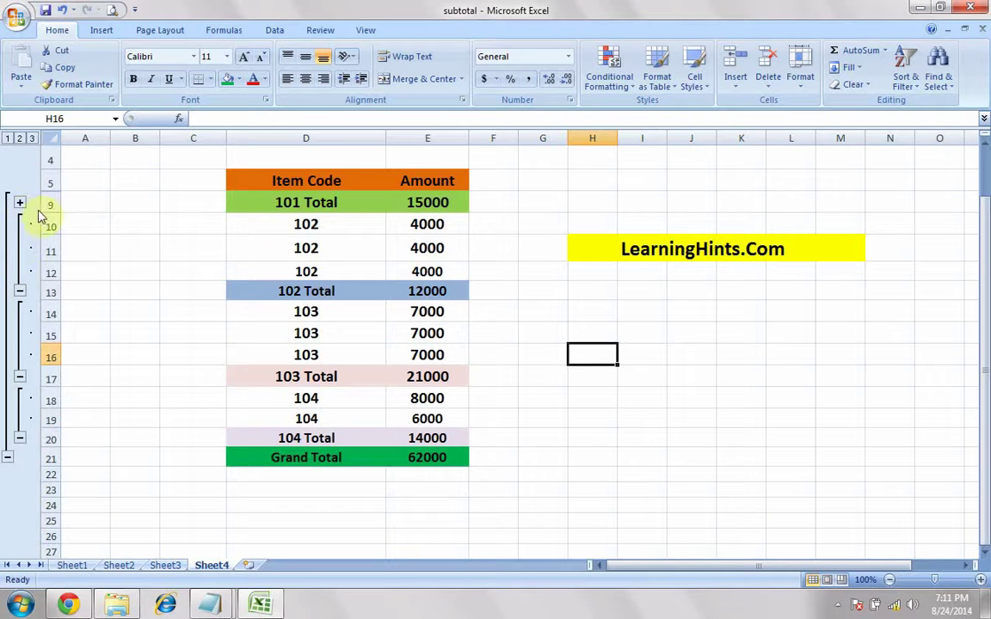
left_click(19, 202)
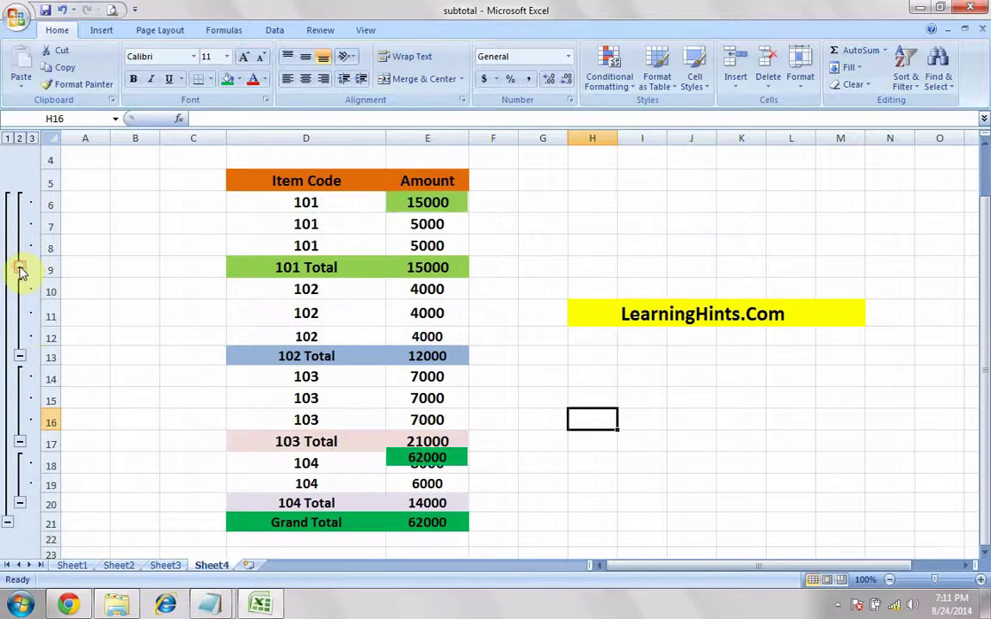
left_click(20, 269)
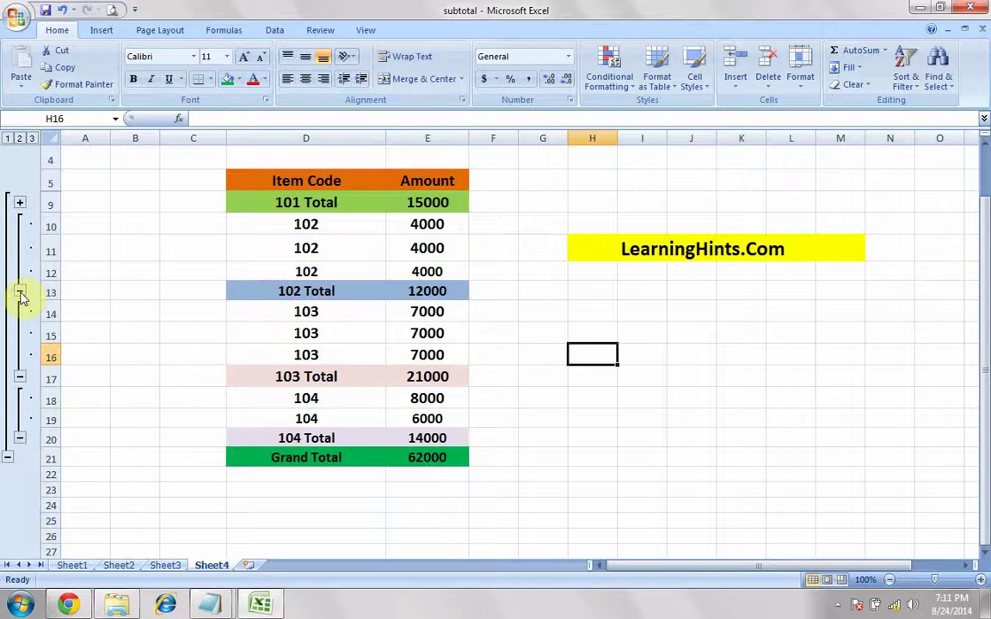
left_click(19, 291)
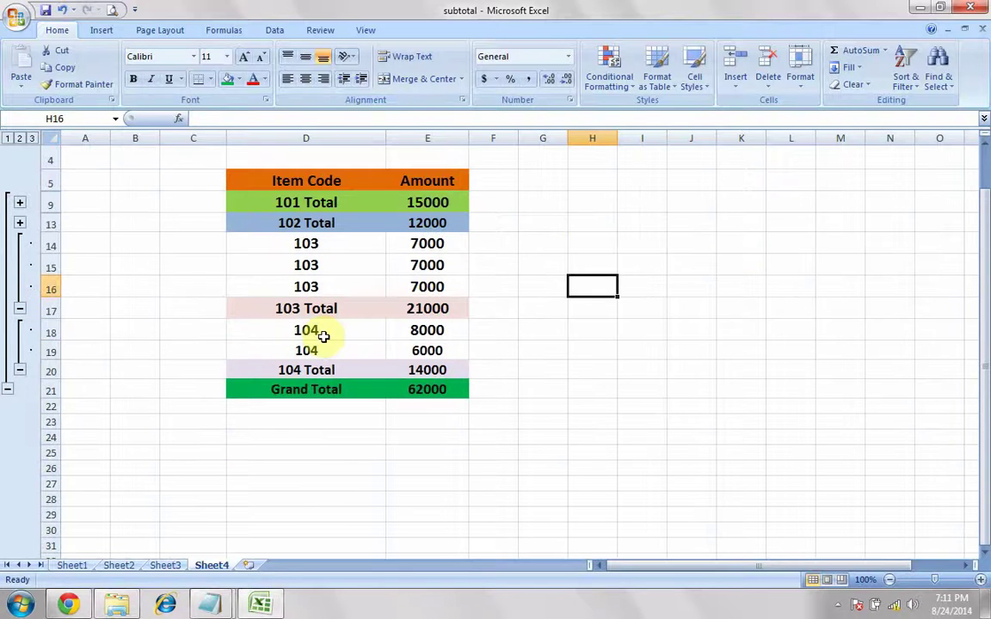
left_click(18, 308)
left_click(19, 306)
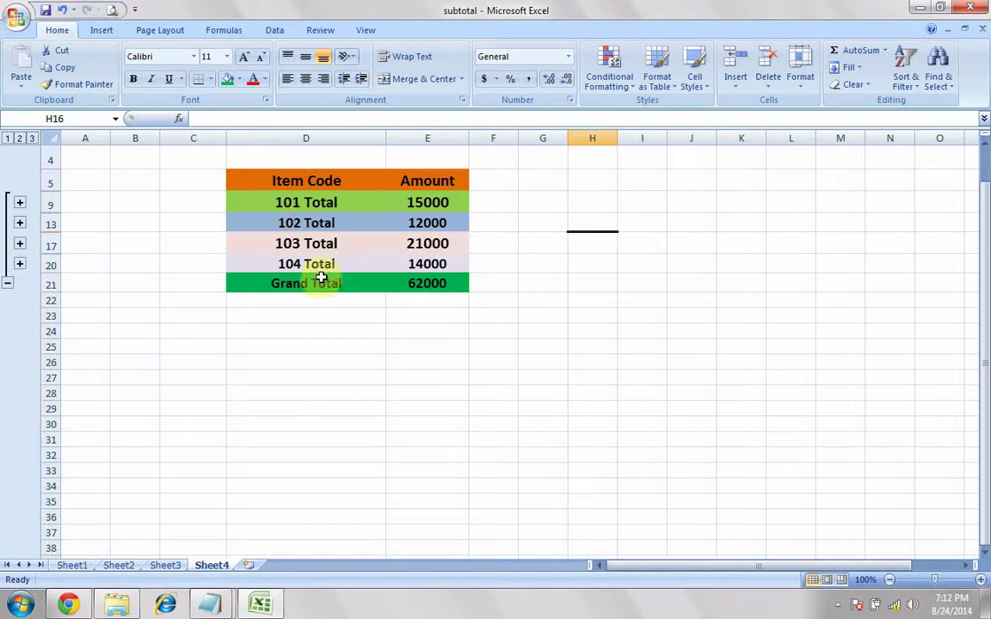
Examine the item code total rows and the Grand Total amount in the collapsed table.
left_click(305, 202)
left_click(442, 268)
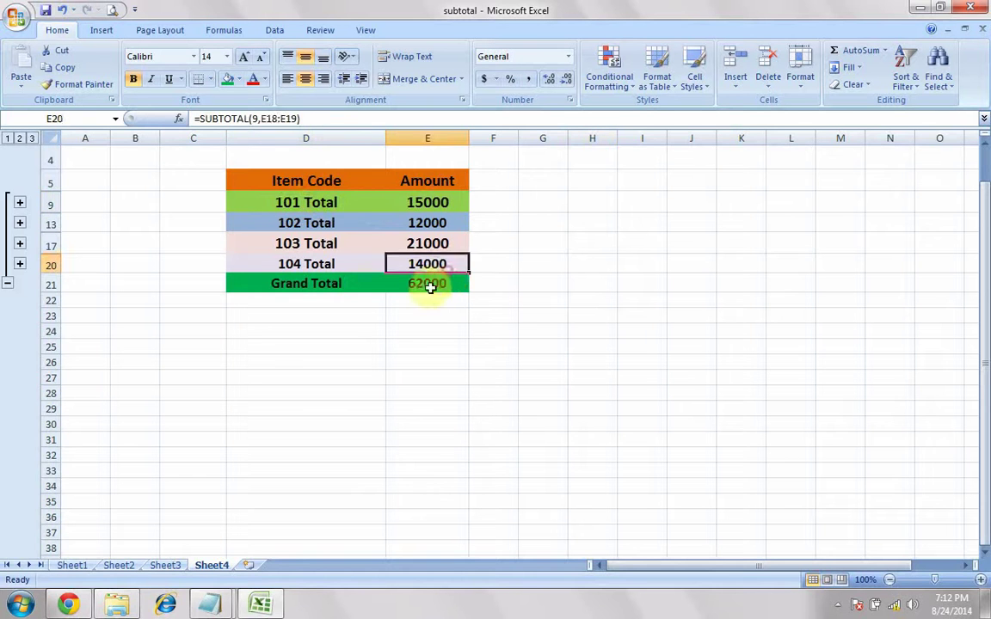
left_click(427, 282)
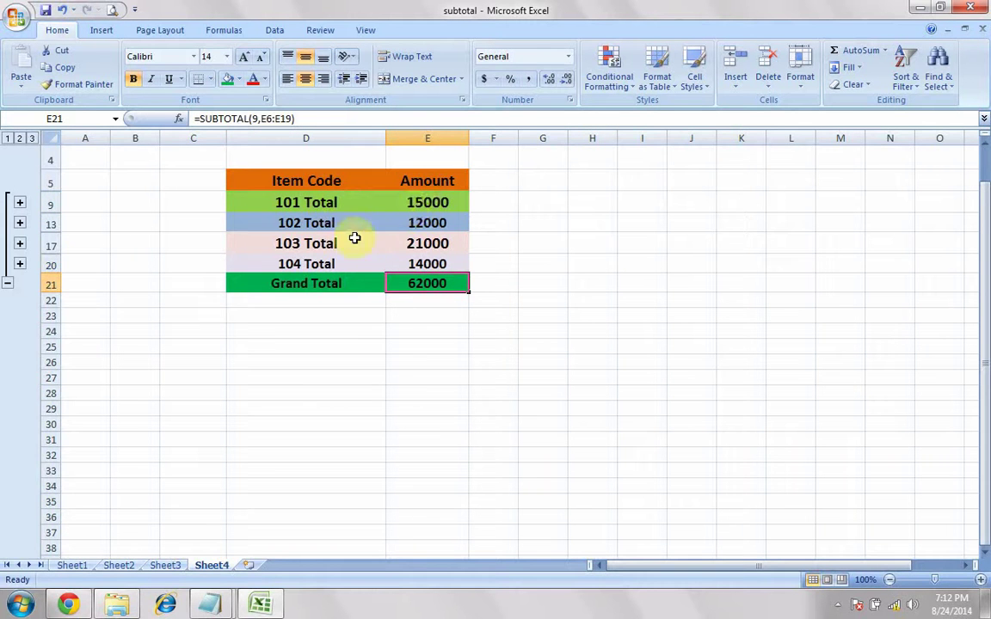
Expand the item code 101 group to view its detail rows, and collapse it again.
left_click(20, 204)
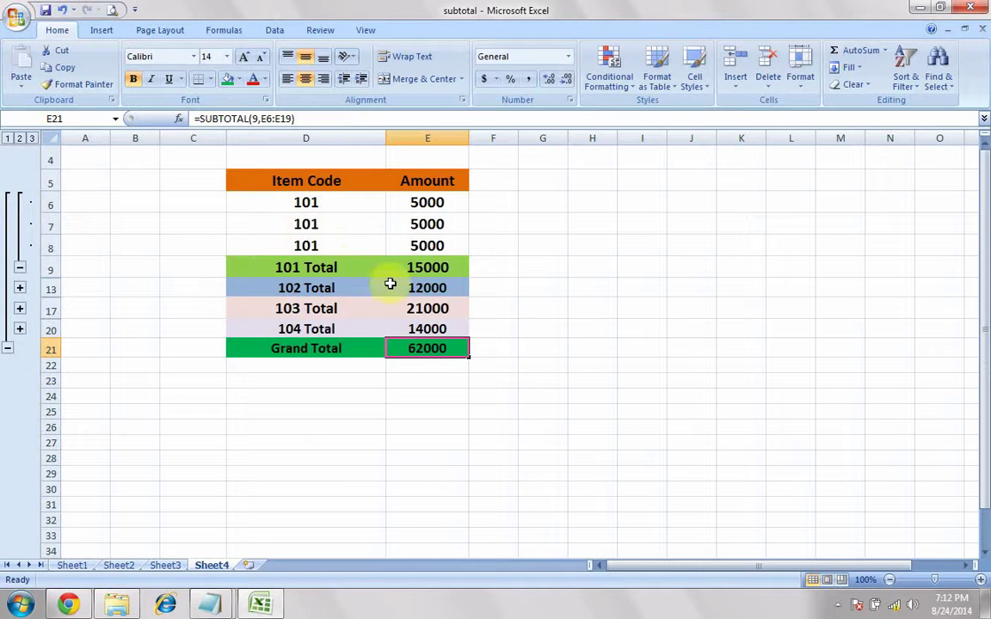
left_click(20, 268)
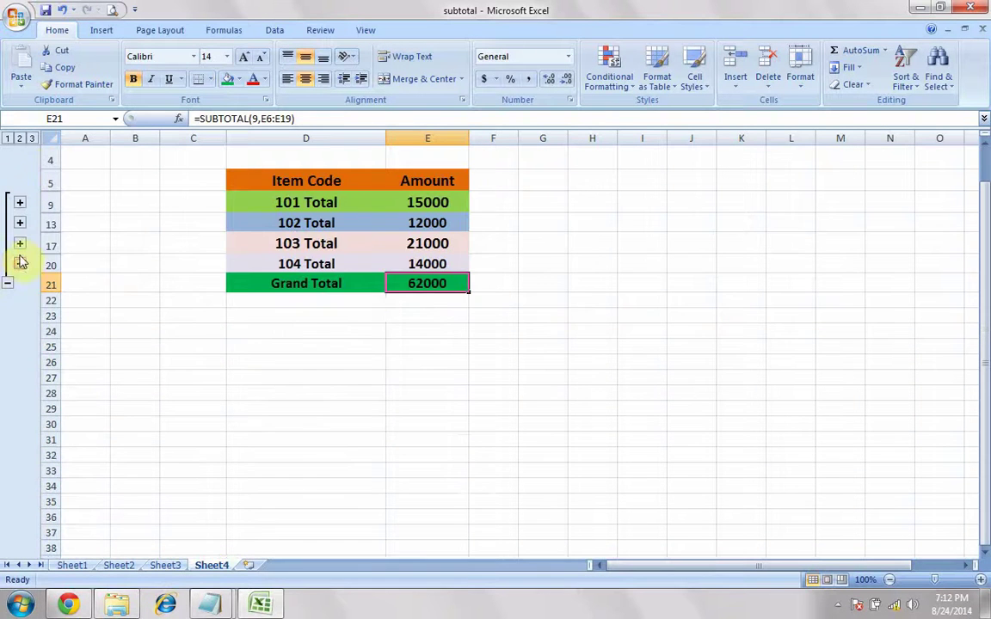
left_click(287, 299)
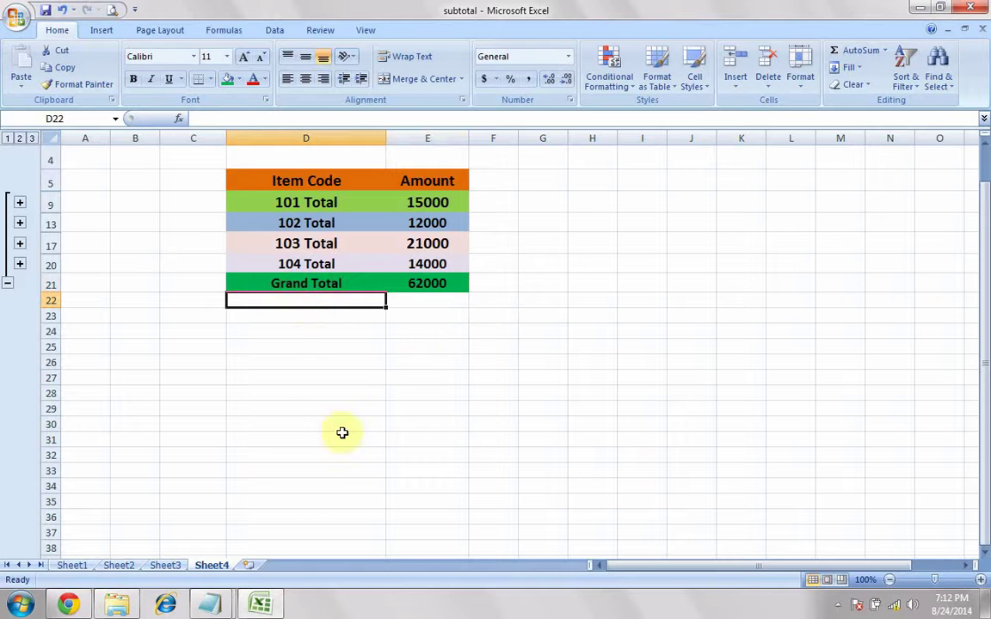
Expand the 101, 102, 103 and 104 groups to show all detail rows of the table.
left_click(20, 203)
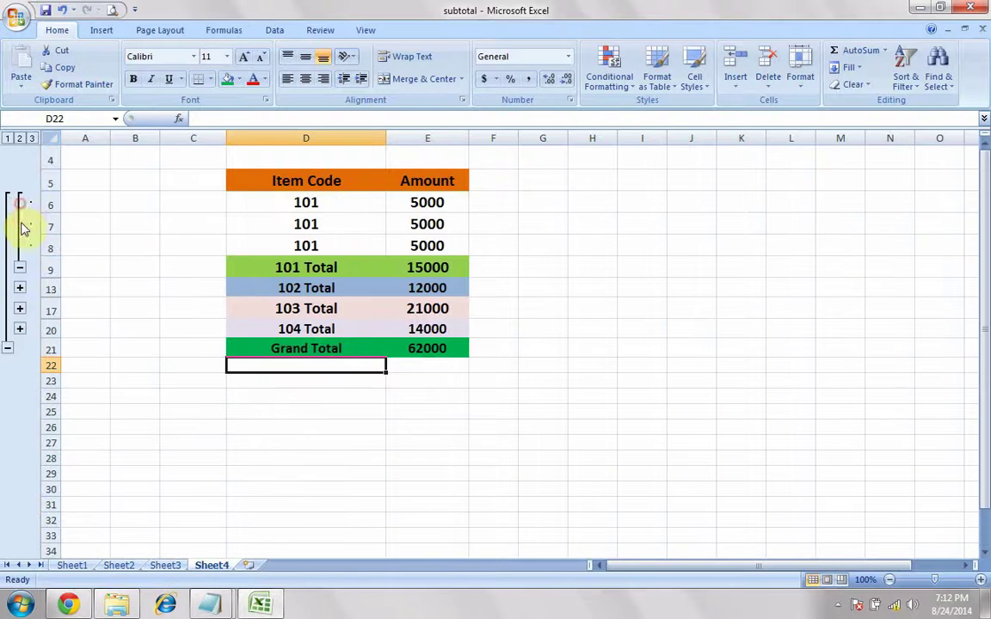
left_click(20, 288)
left_click(20, 377)
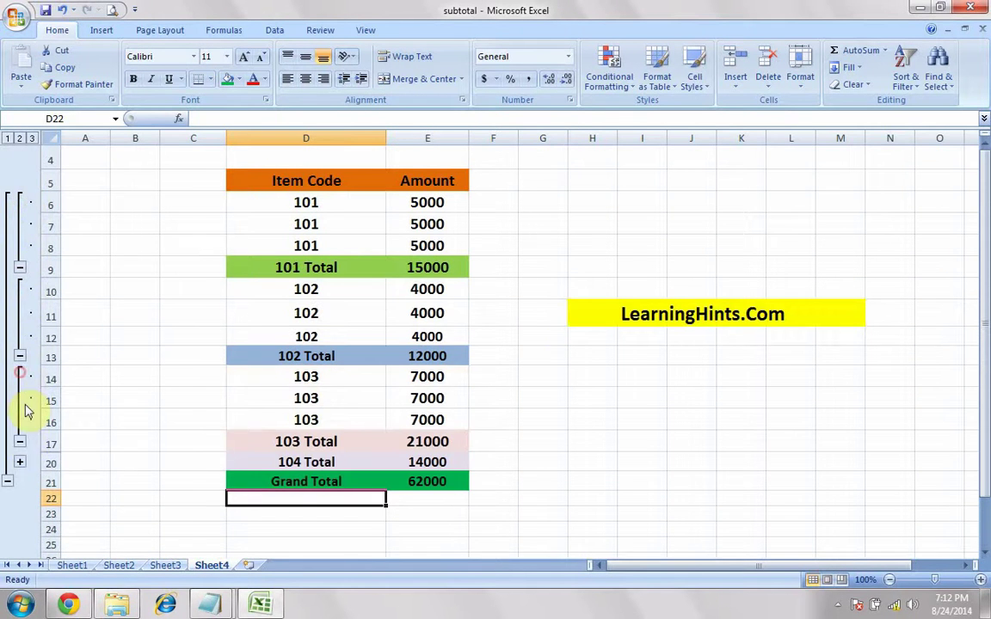
left_click(19, 461)
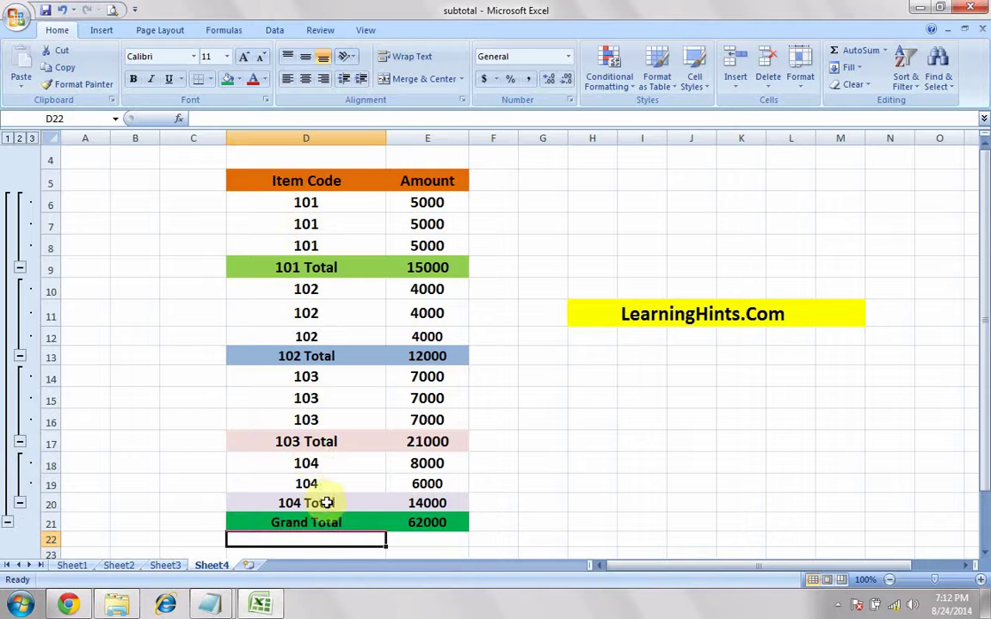